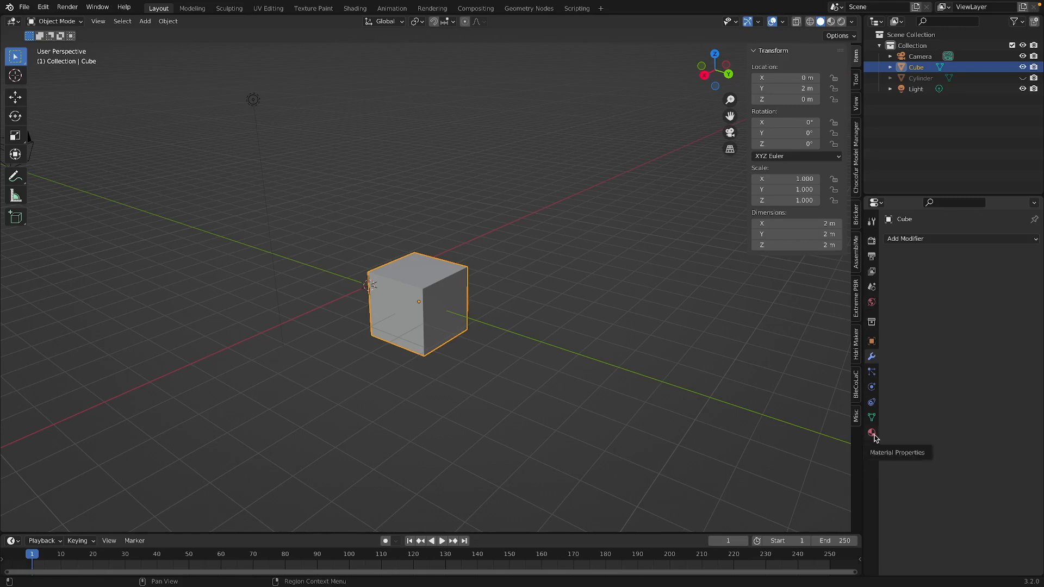
- Add a new material to the cube and set its base color to bright green
left_click(872, 434)
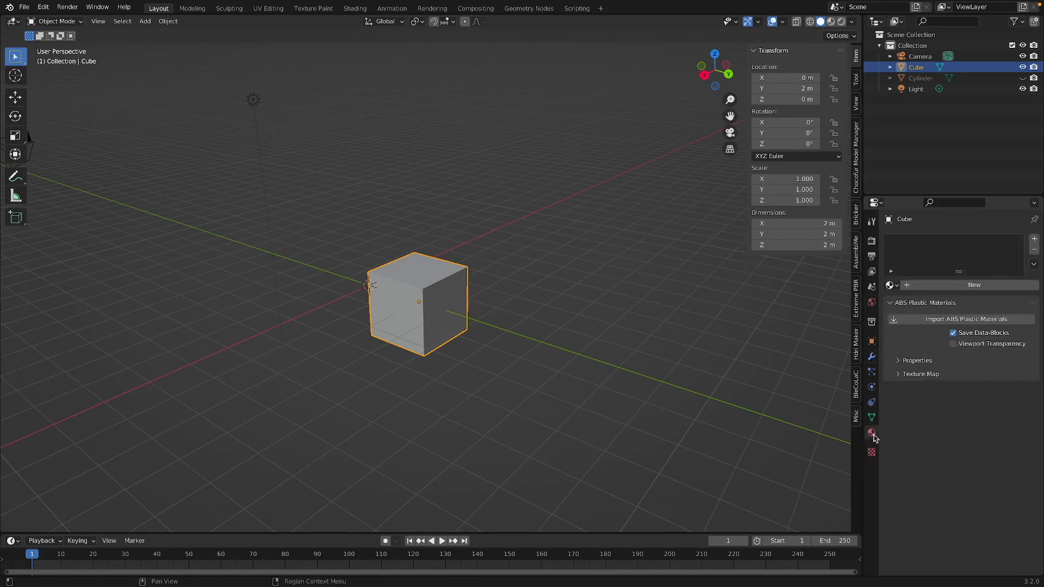
left_click(935, 291)
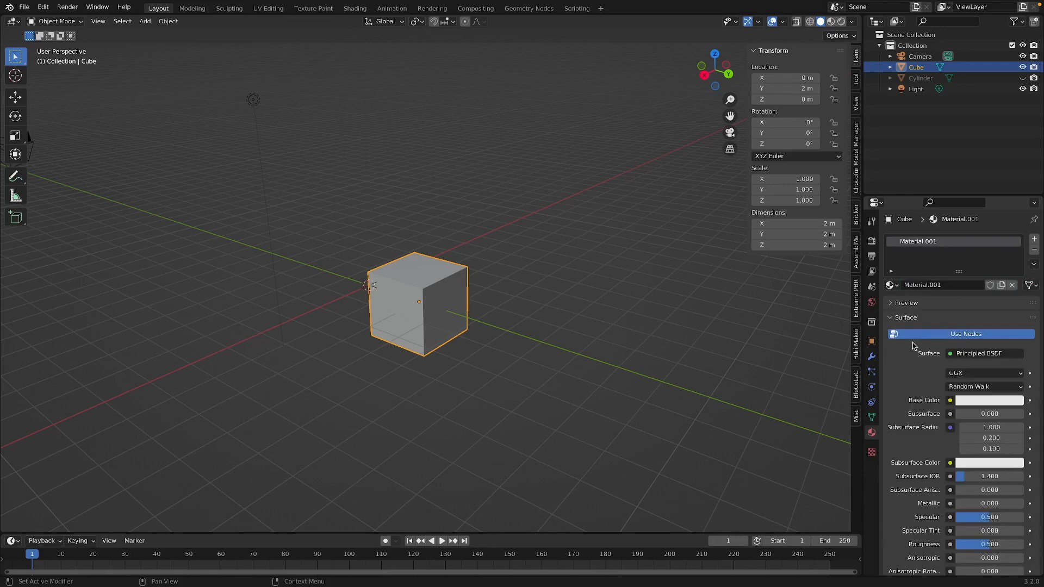
scroll(913, 356, "down", 1)
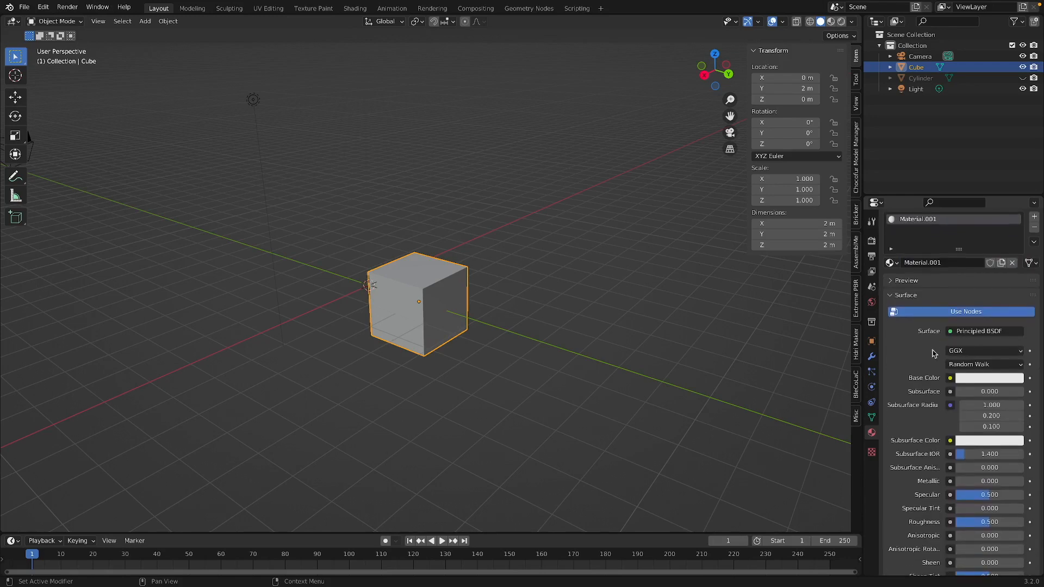
scroll(932, 354, "down", 1)
scroll(912, 357, "down", 1)
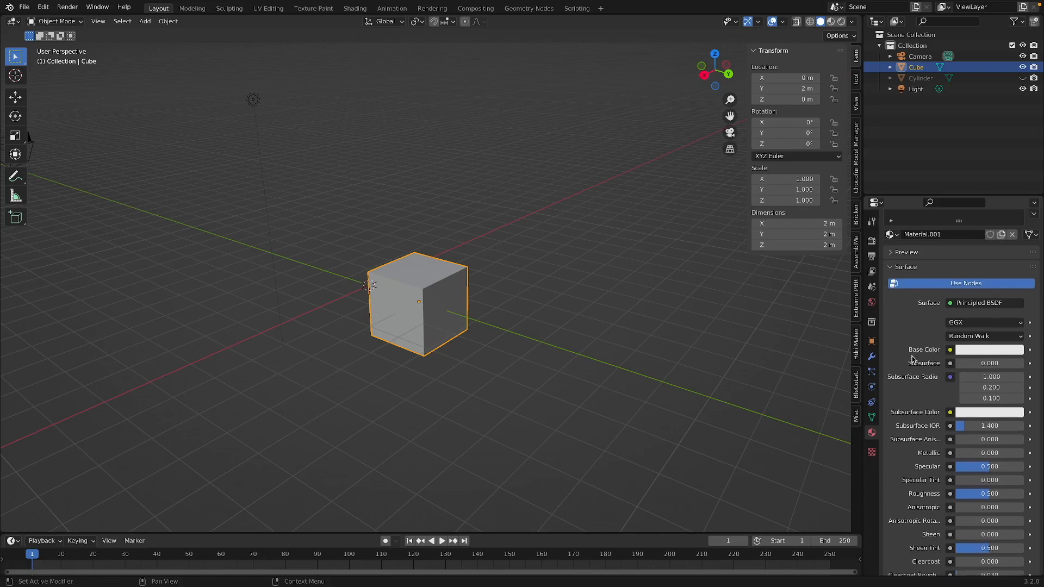
scroll(912, 358, "up", 1)
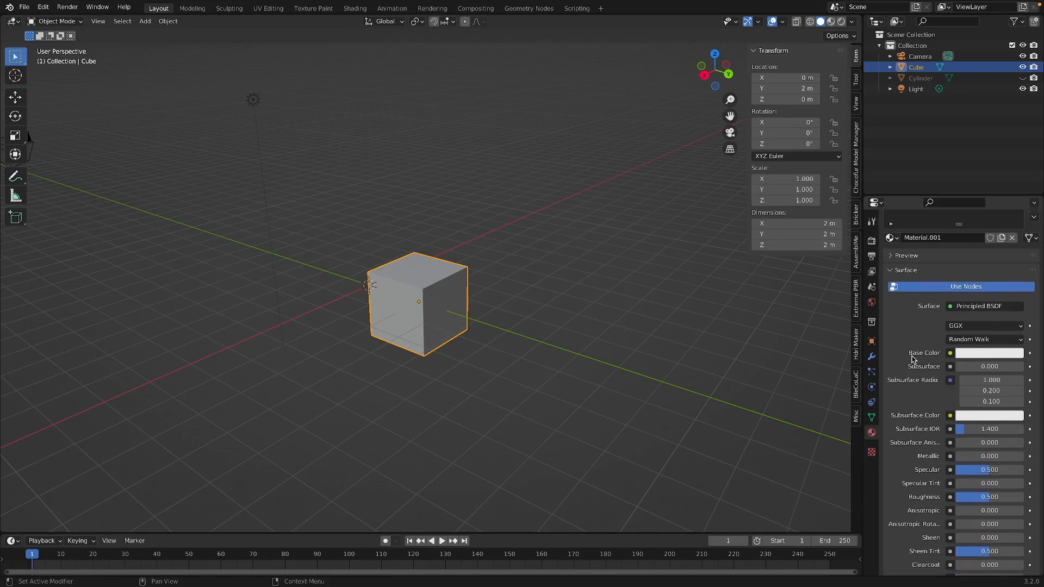
left_click(987, 355)
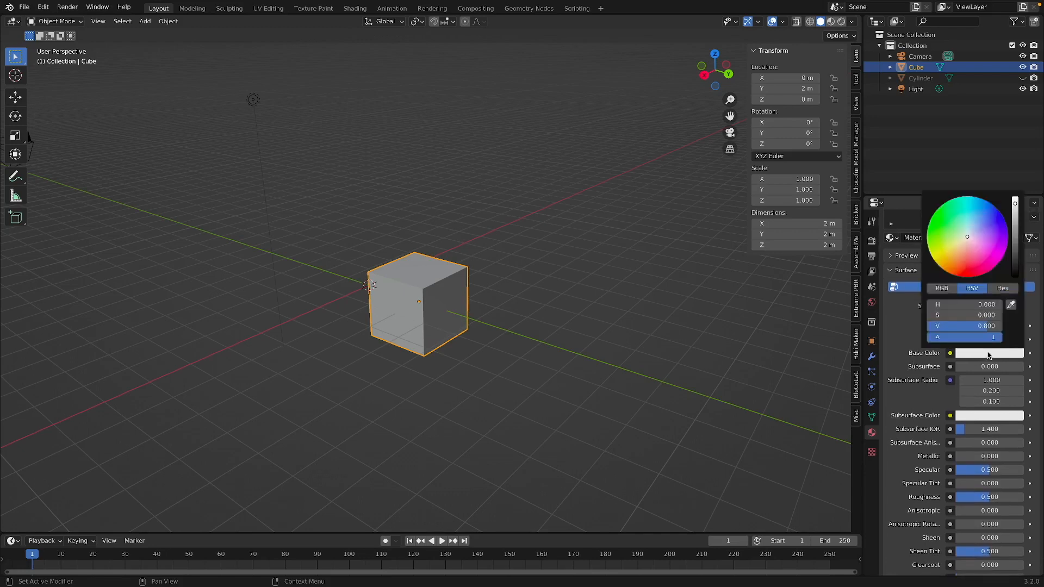
left_click_drag(947, 213, 934, 212)
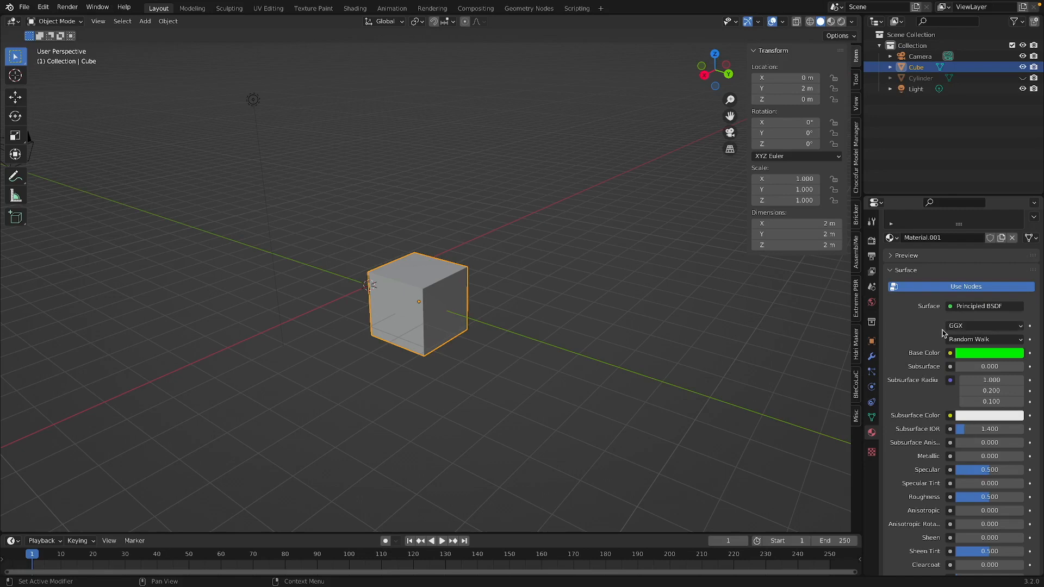
- Set the viewport display color of the cube's material to fully saturated red
scroll(942, 332, "down", 6)
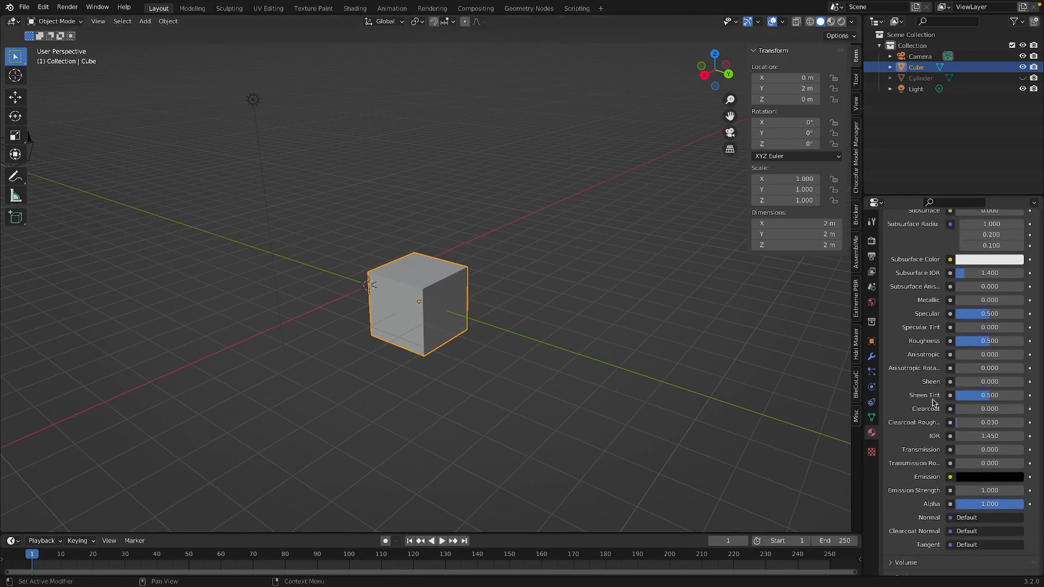
scroll(934, 406, "down", 10)
left_click(908, 554)
scroll(911, 553, "down", 2)
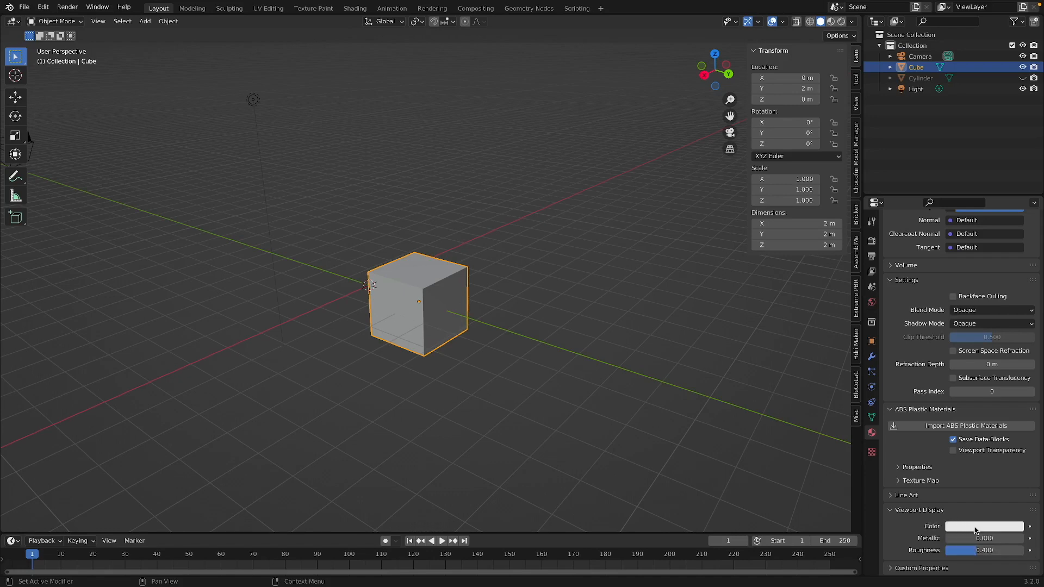
left_click(976, 530)
left_click(974, 442)
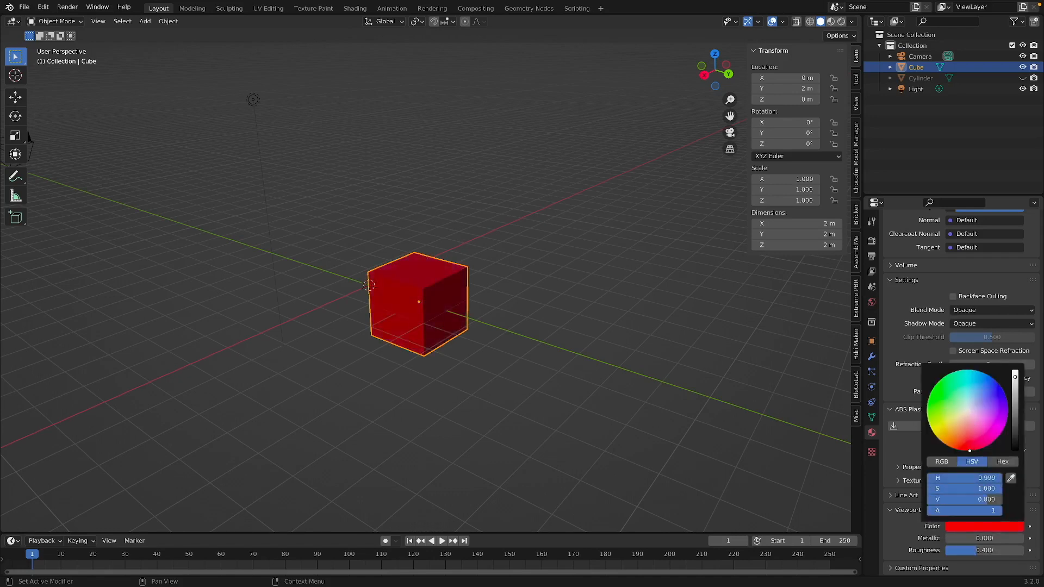
mouse_move(947, 539)
left_mouse_down()
mouse_move(1010, 538)
mouse_move(946, 538)
left_mouse_up()
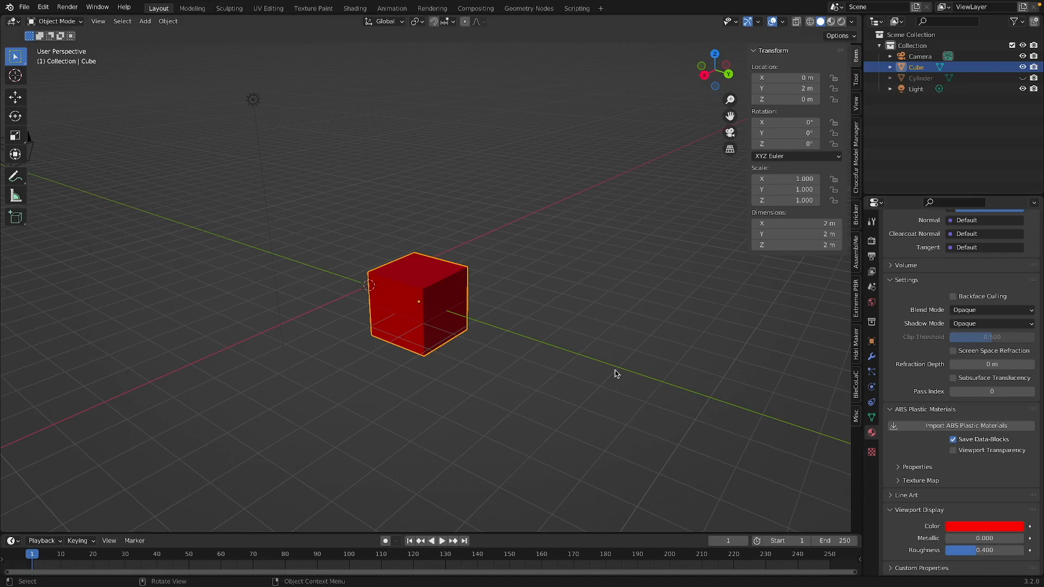
- Compare the cube's colors in Material Preview and Solid shading, and leave the viewport in Rendered shading
middle_click_drag(558, 319, 559, 319)
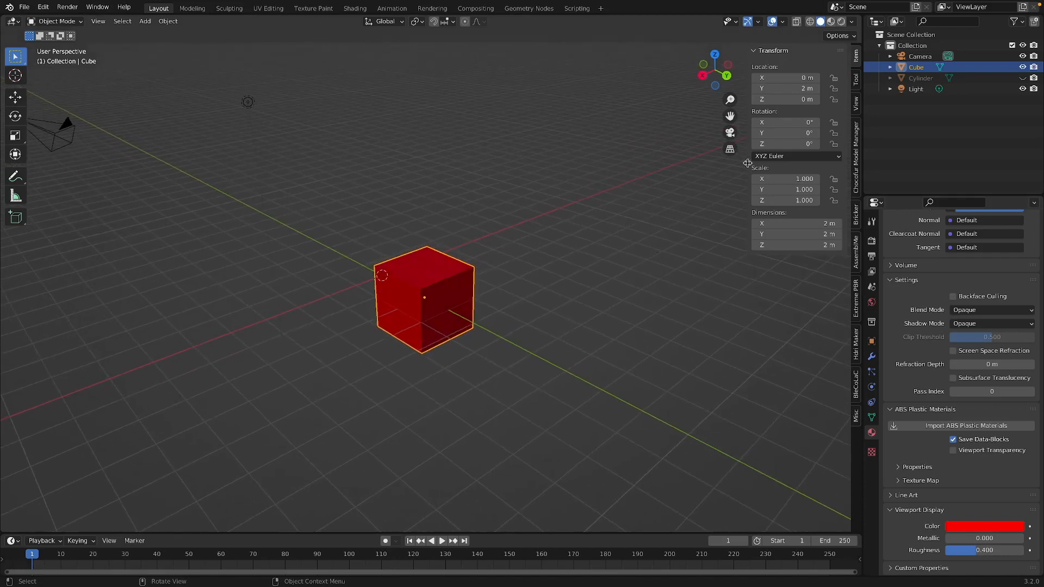
left_click(831, 21)
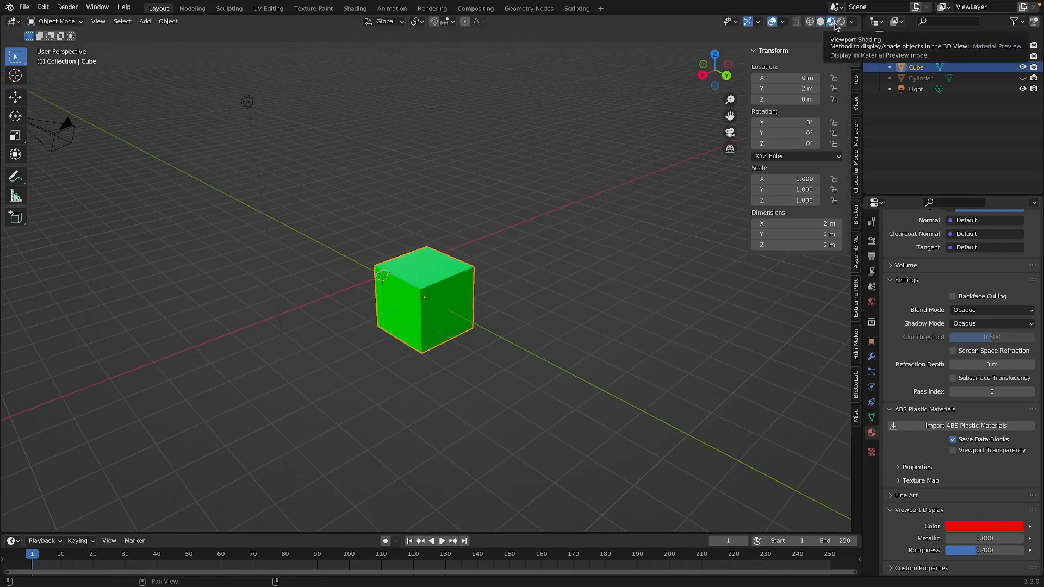
scroll(978, 349, "up", 15)
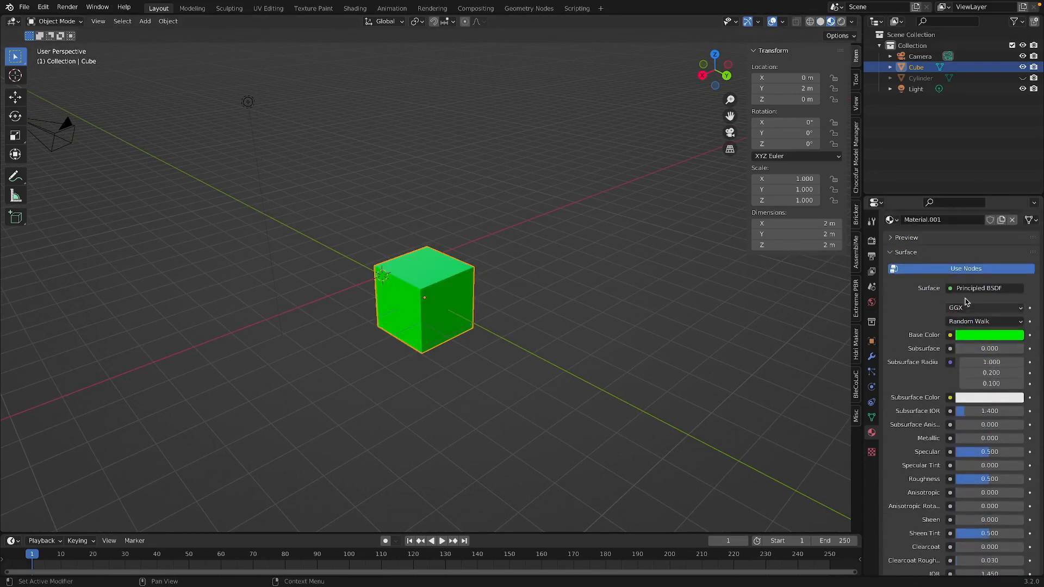
scroll(965, 332, "down", 15)
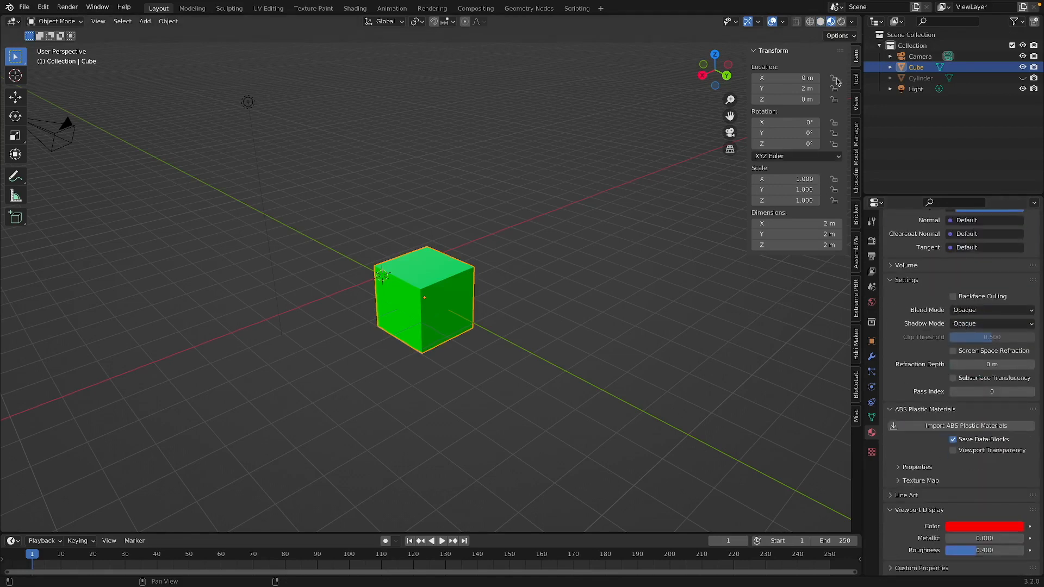
left_click(820, 21)
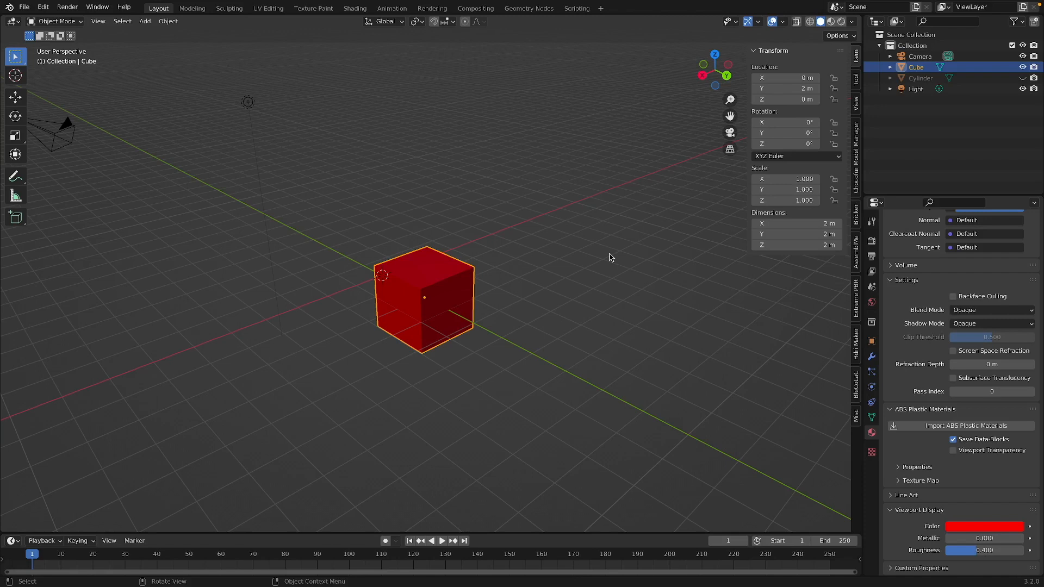
left_click(830, 22)
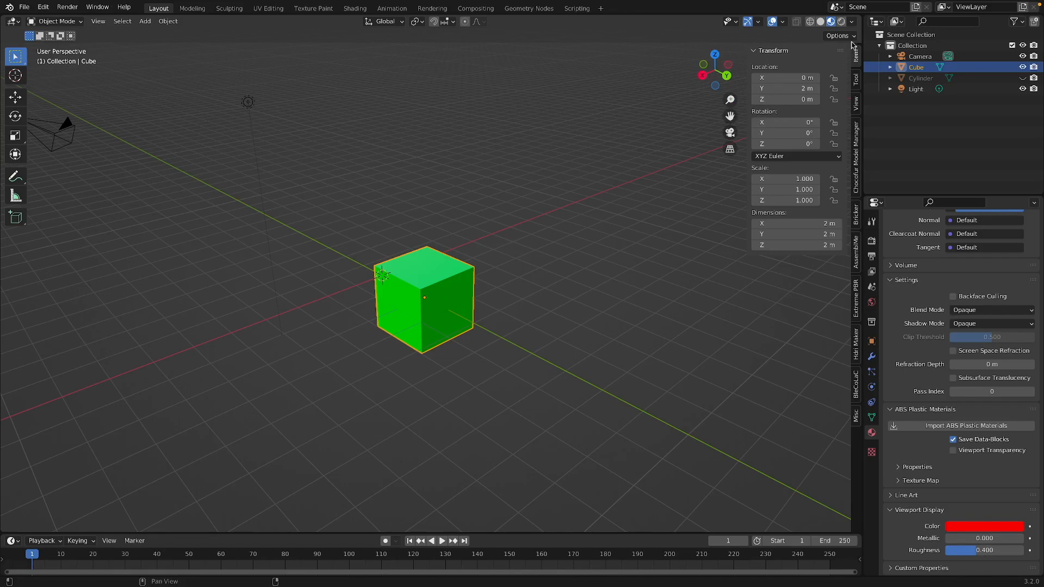
left_click(841, 22)
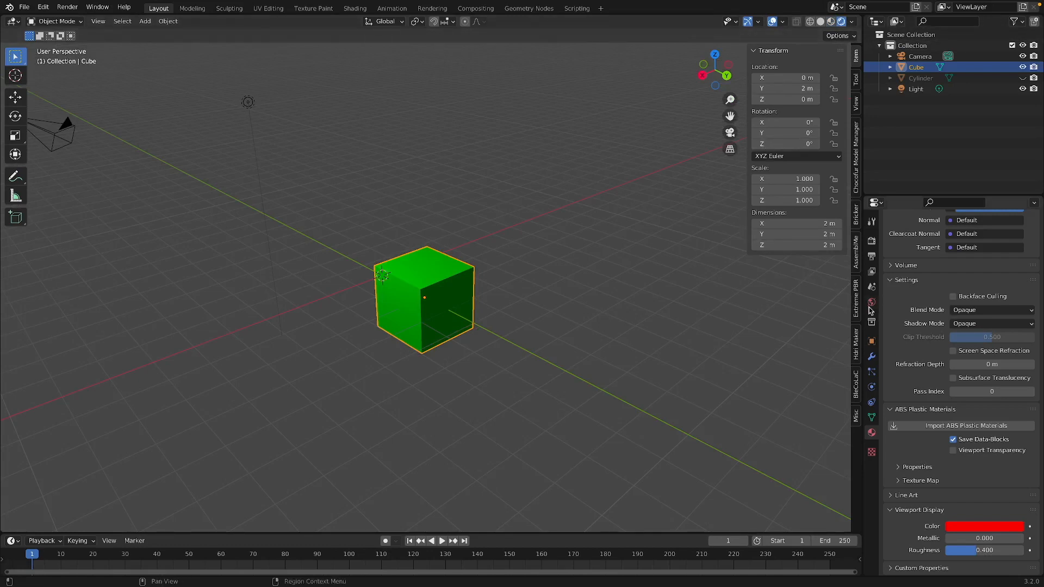
- Add a second material slot to the cube with a new material named "red"
scroll(911, 301, "up", 15)
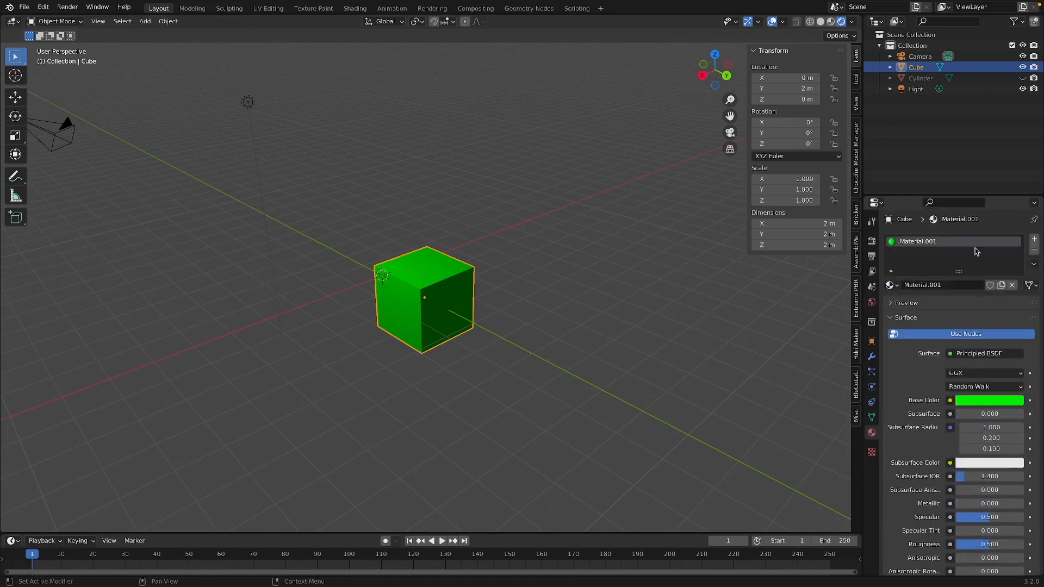
left_click(1034, 241)
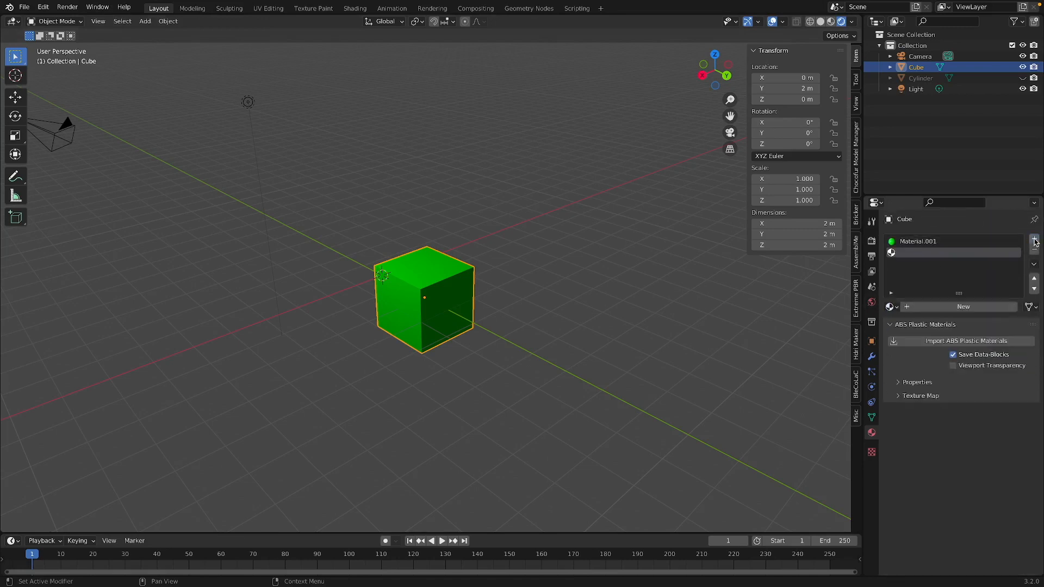
left_click(943, 307)
double_click(924, 306)
type("red")
key("Return")
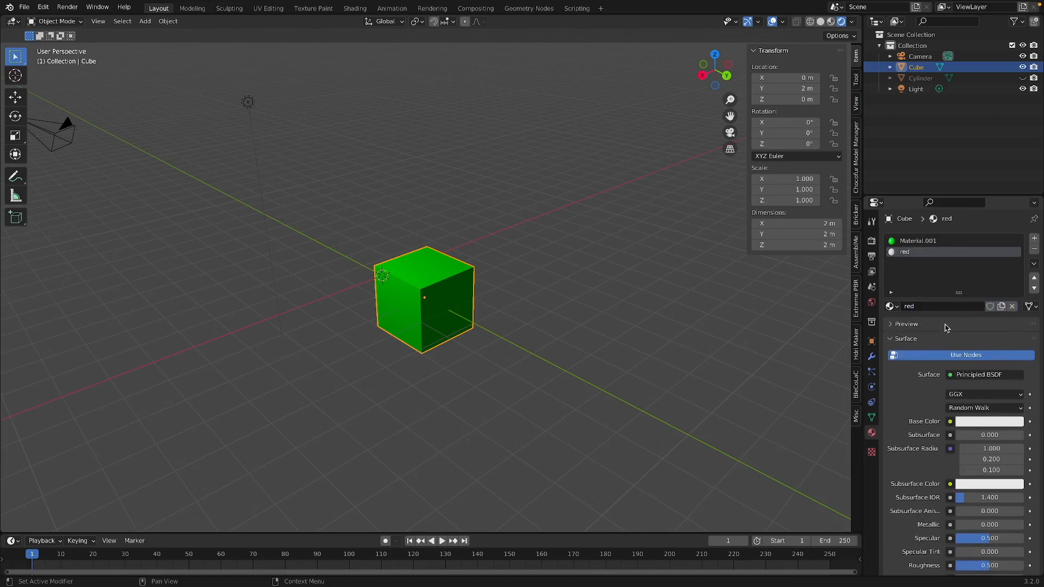
- Set the base color of the "red" material to pure red
scroll(946, 328, "down", 2)
left_click(979, 392)
left_click_drag(960, 321, 966, 322)
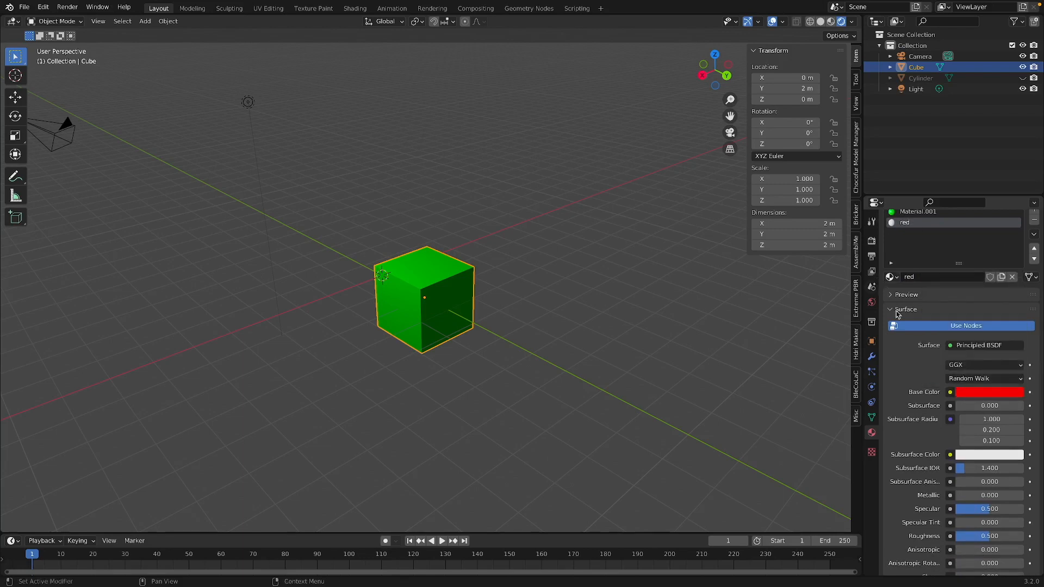
scroll(919, 365, "up", 2)
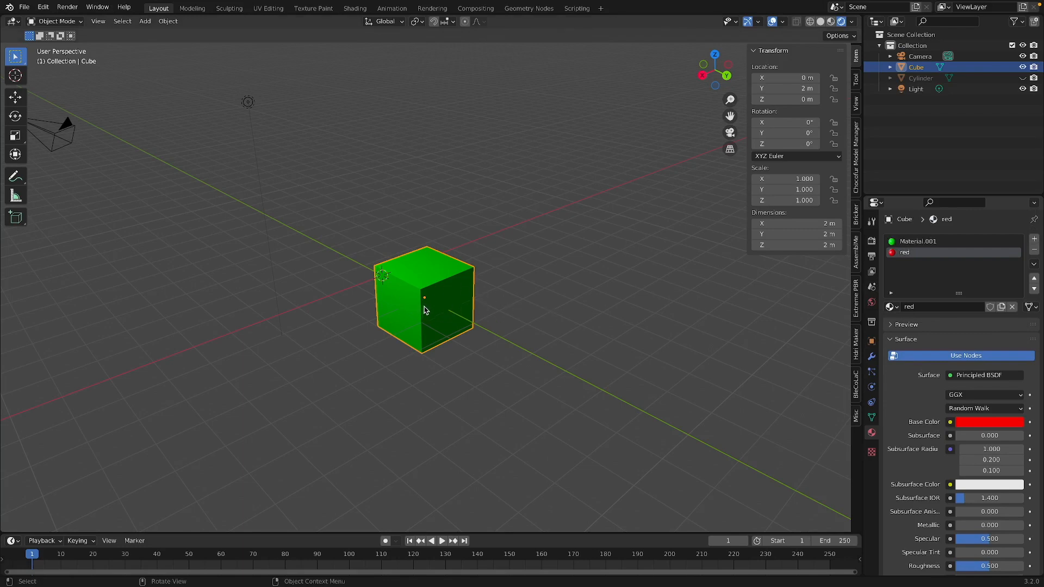
- In Edit Mode with face selection, assign the "red" material to the cube's side face toward positive X
key("Tab")
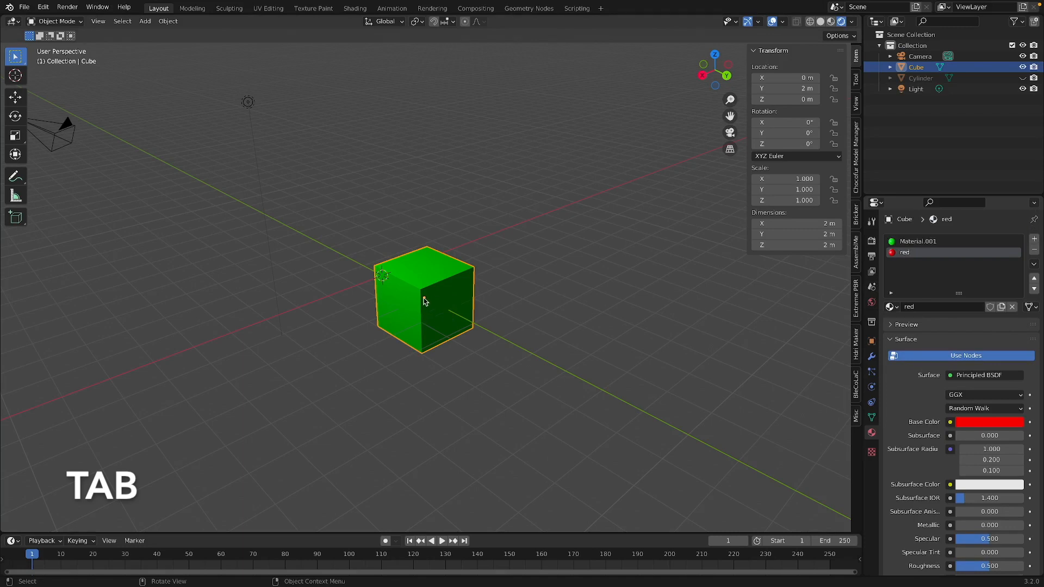
key("Tab")
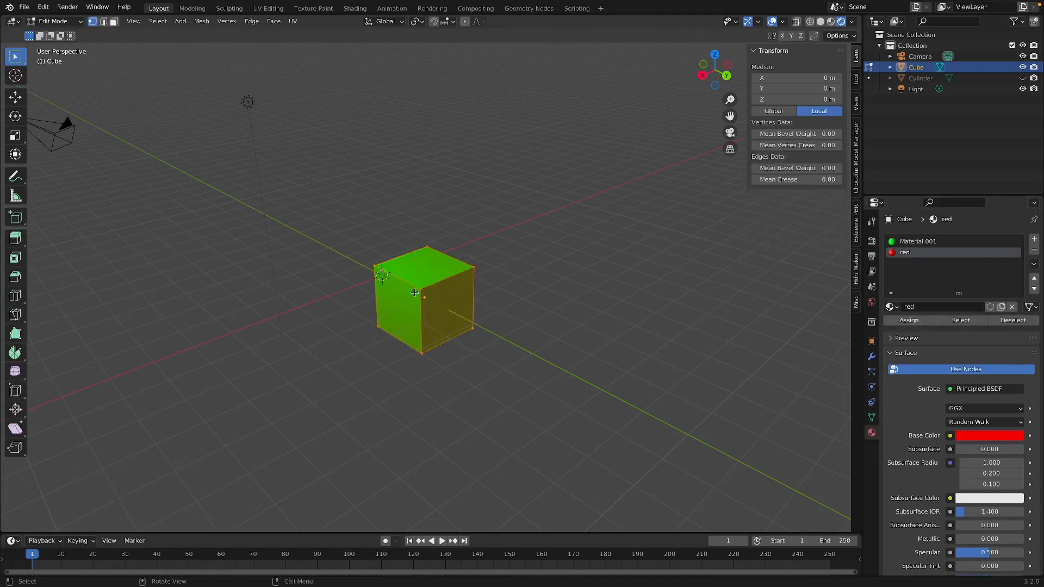
key("3")
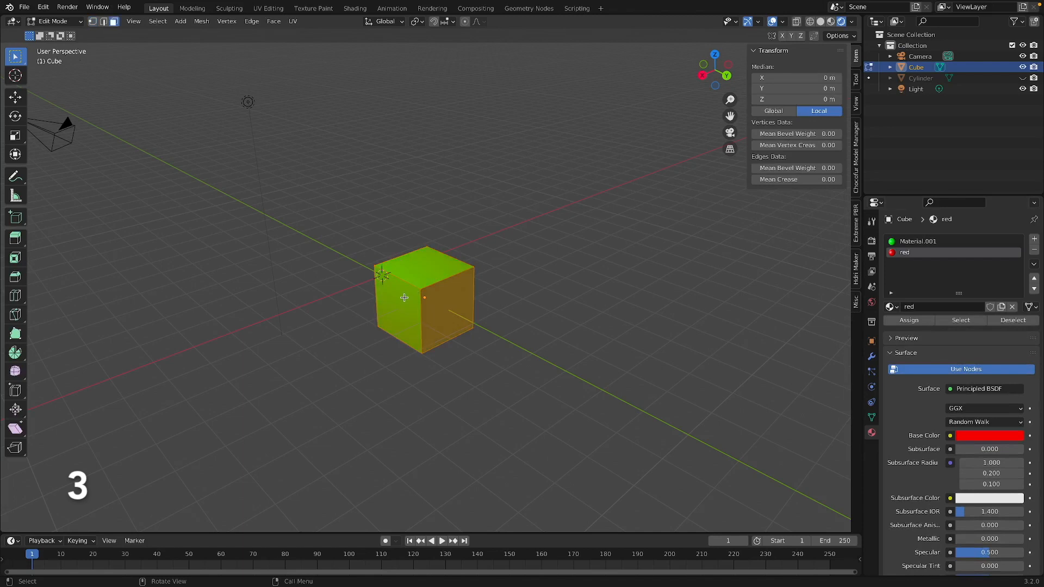
left_click(405, 298)
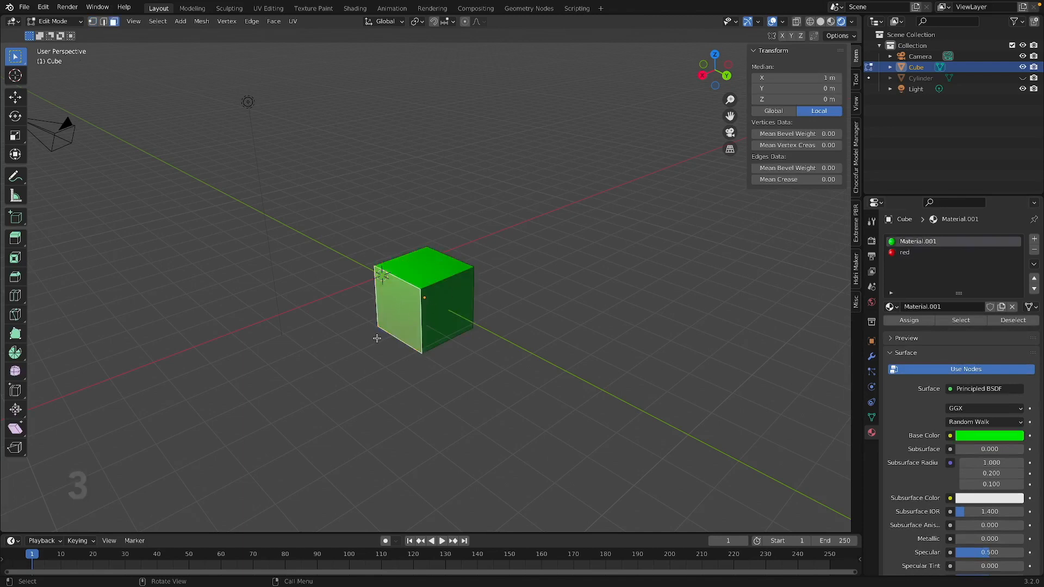
left_click(910, 254)
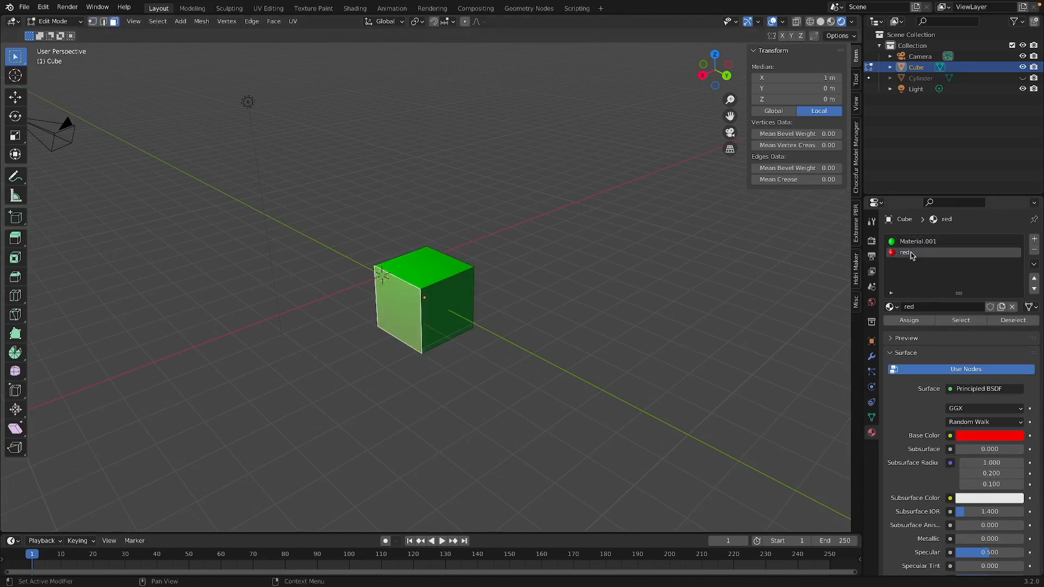
left_click(909, 321)
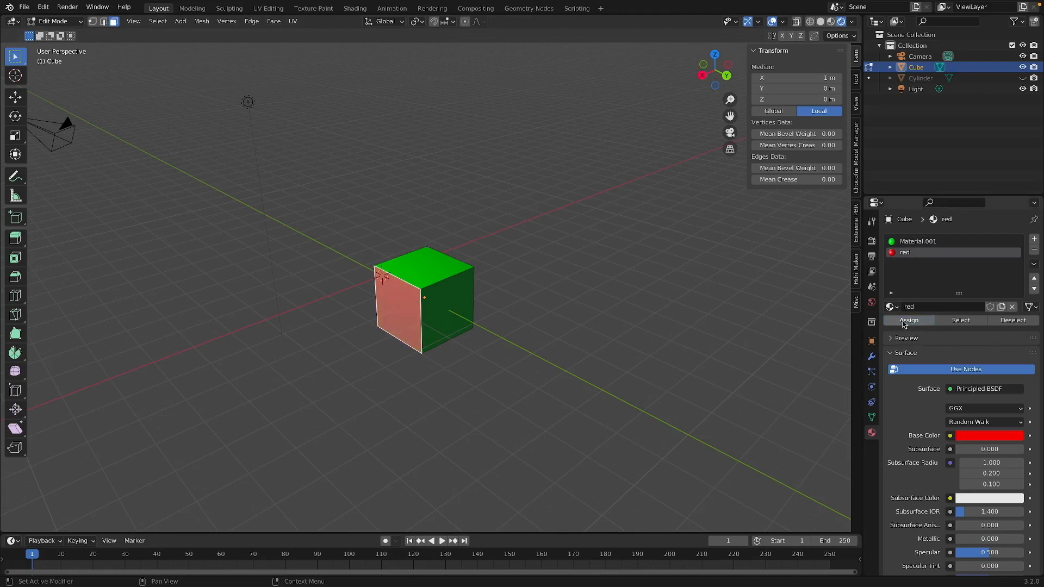
- Select the cube's visible faces one by one to check which material each uses
left_click(458, 302)
left_click(445, 263)
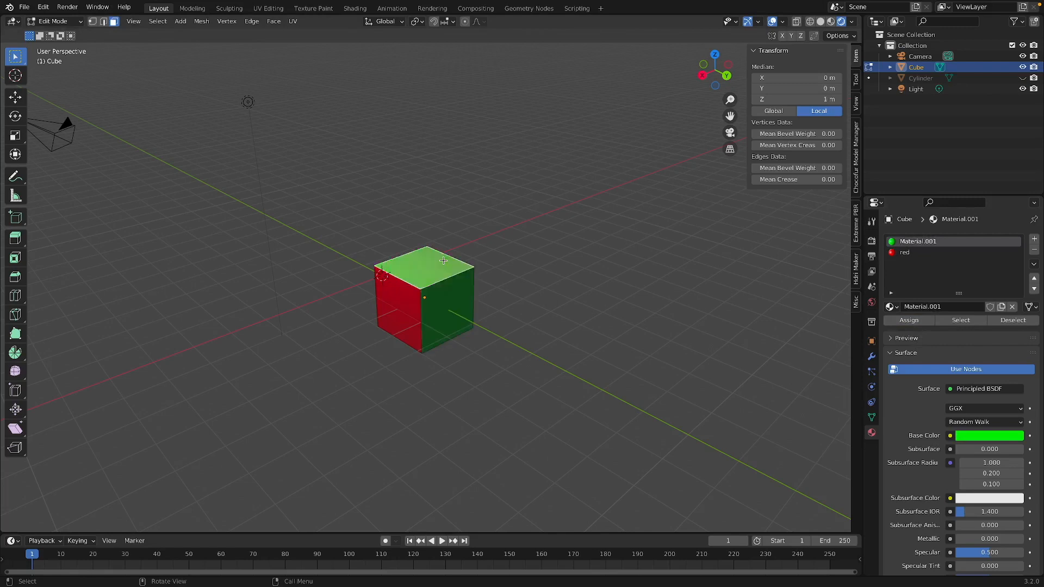
left_click(467, 294)
left_click(412, 305)
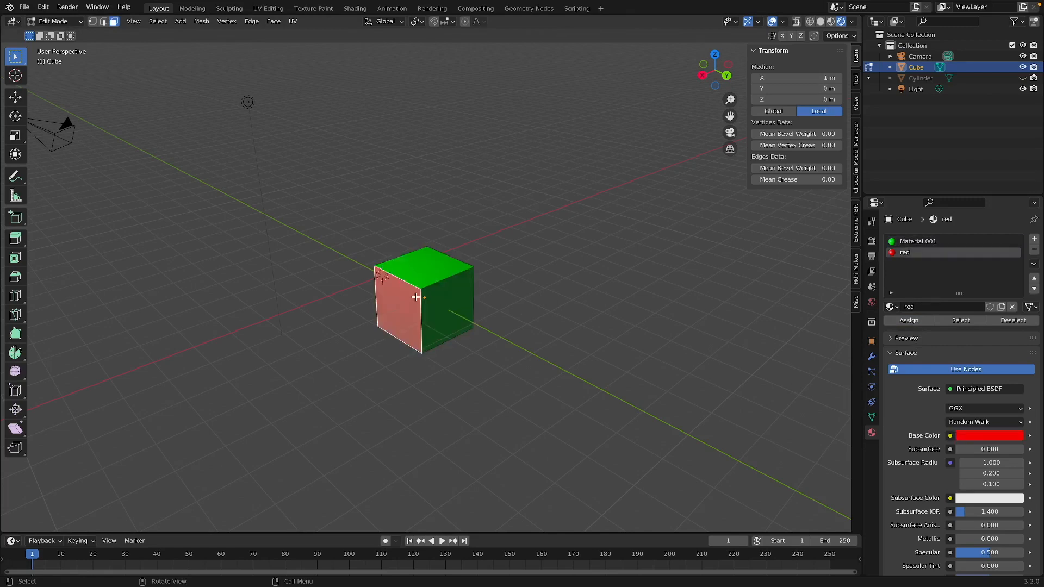
left_click(460, 288)
- Select the cube's top face and add all faces using the "red" material to the selection
left_click(460, 264)
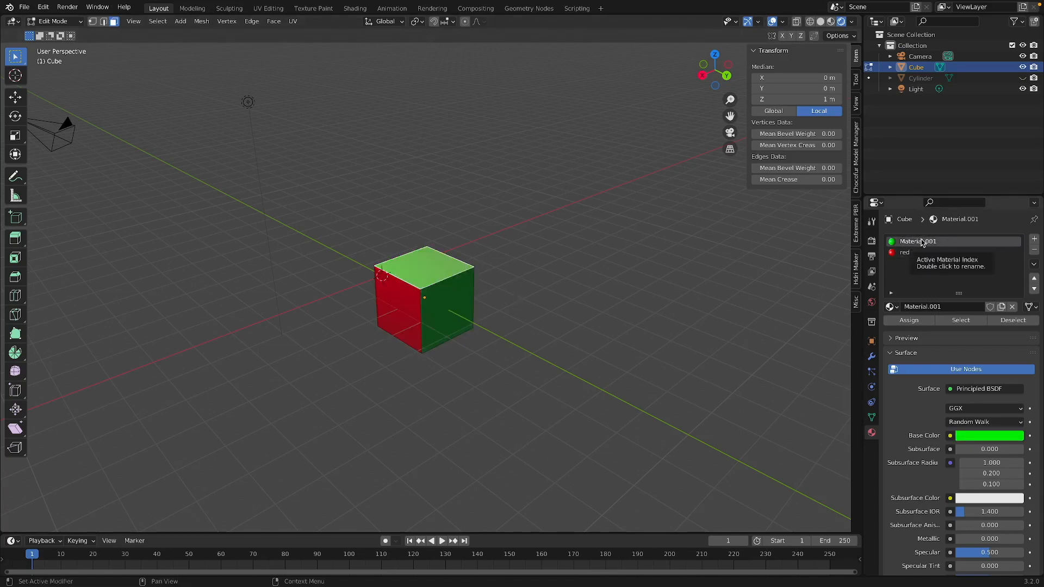
left_click(904, 253)
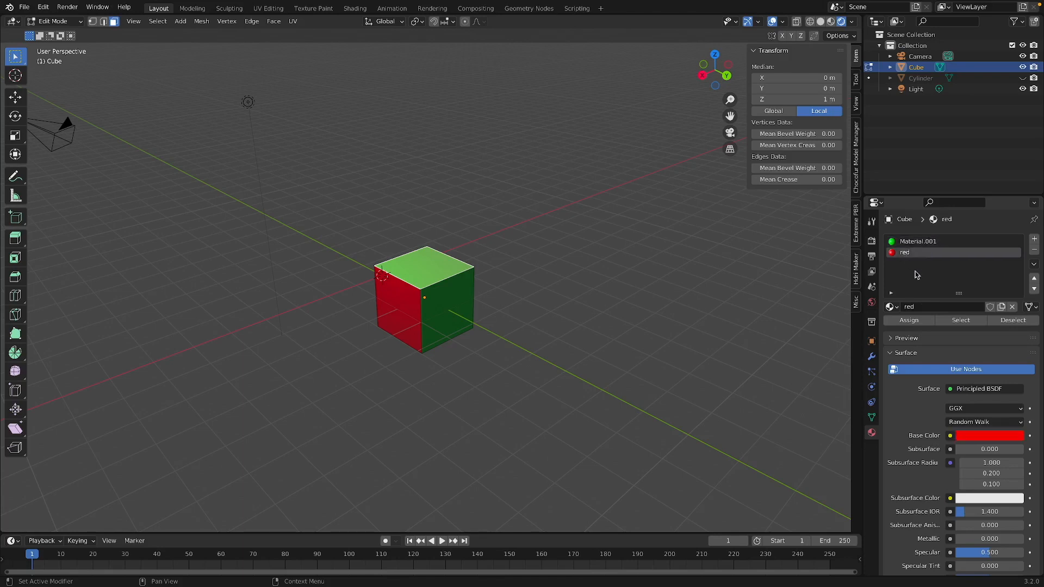
left_click(958, 320)
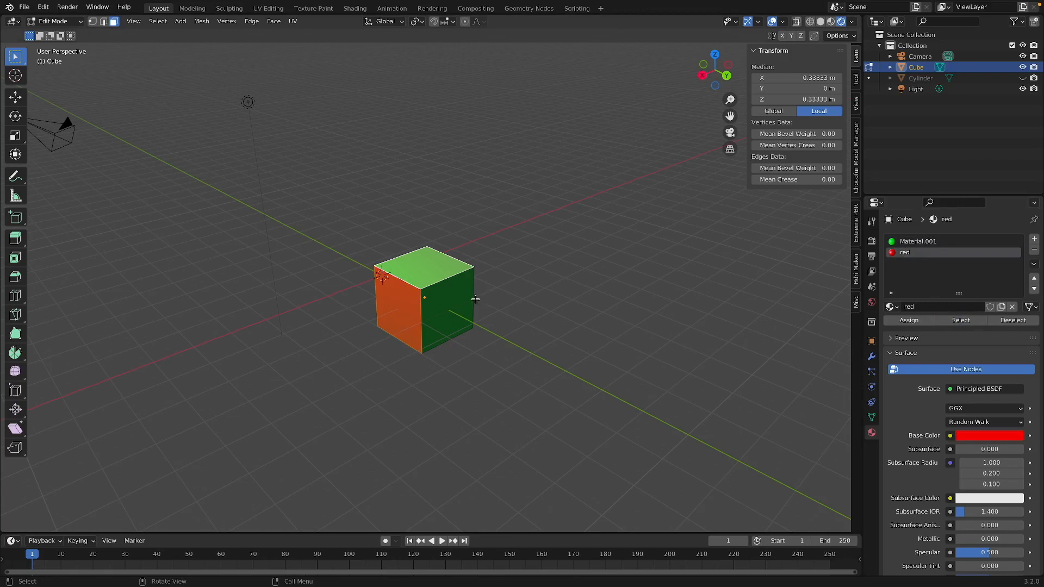
- Clear the face selection and select all faces that use the green Material.001
left_click(429, 299)
left_click(513, 283)
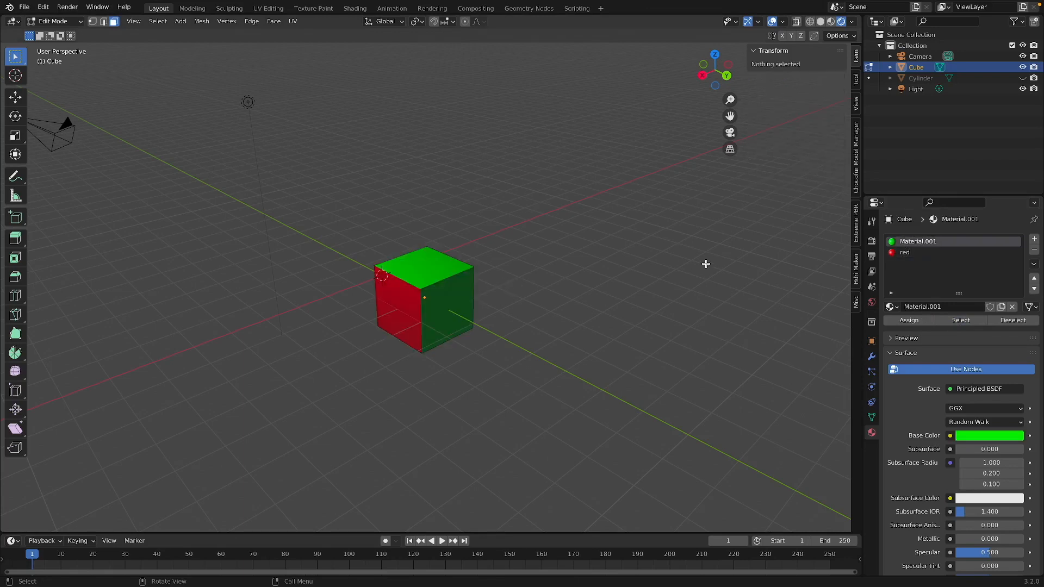
left_click(961, 320)
middle_click_drag(543, 272, 543, 272)
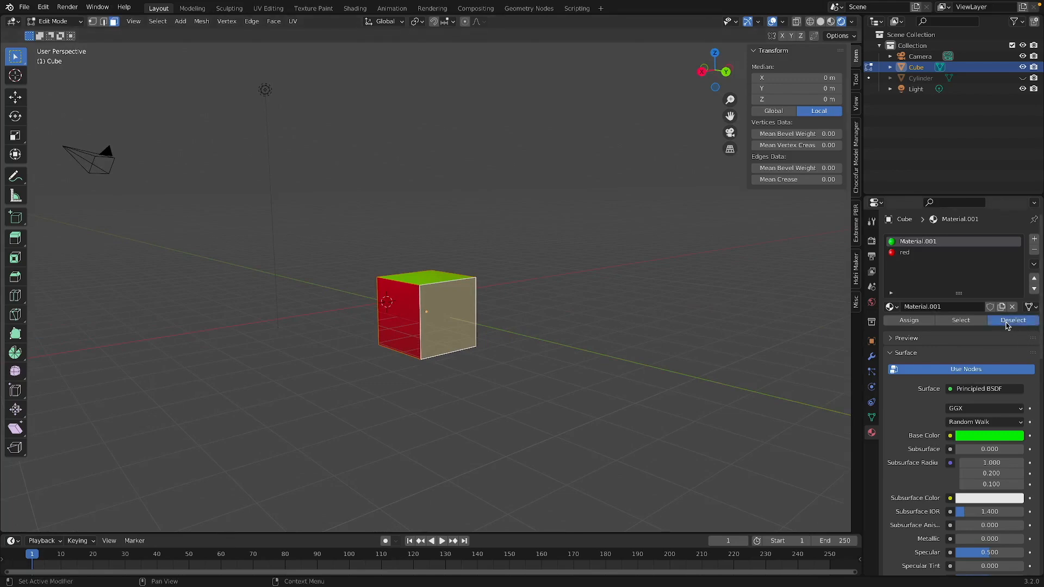